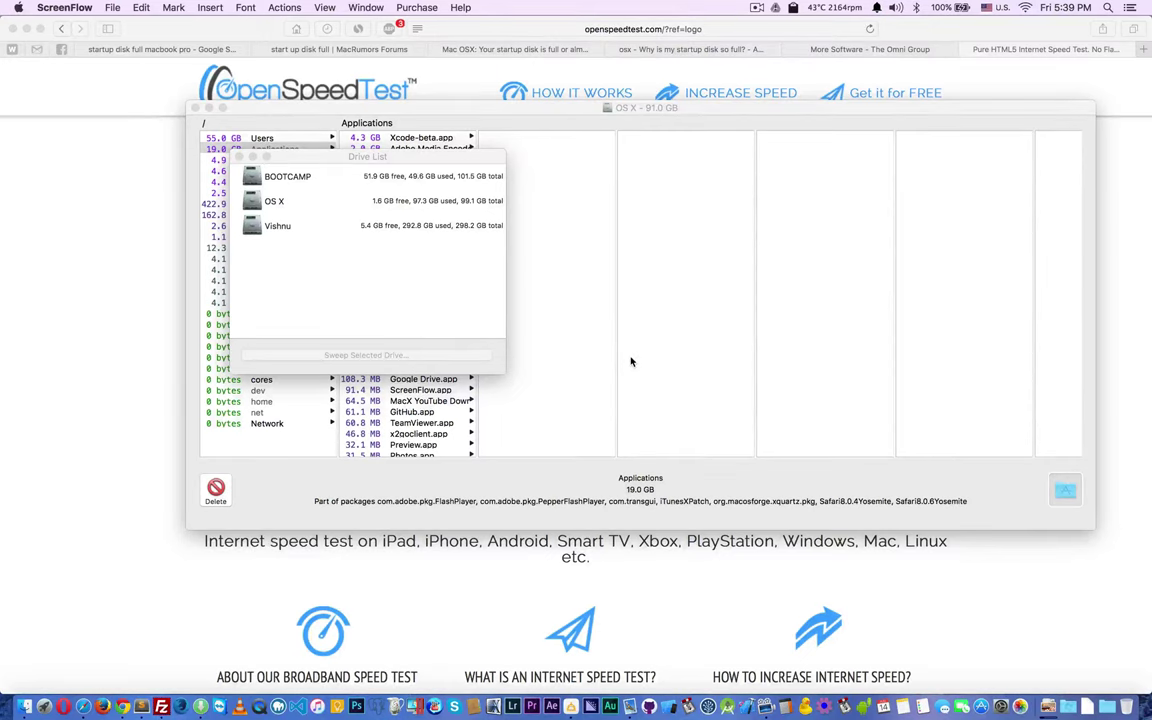
# - Bring the Drive List window forward and open the Apple menu
pyautogui.click(314, 163)
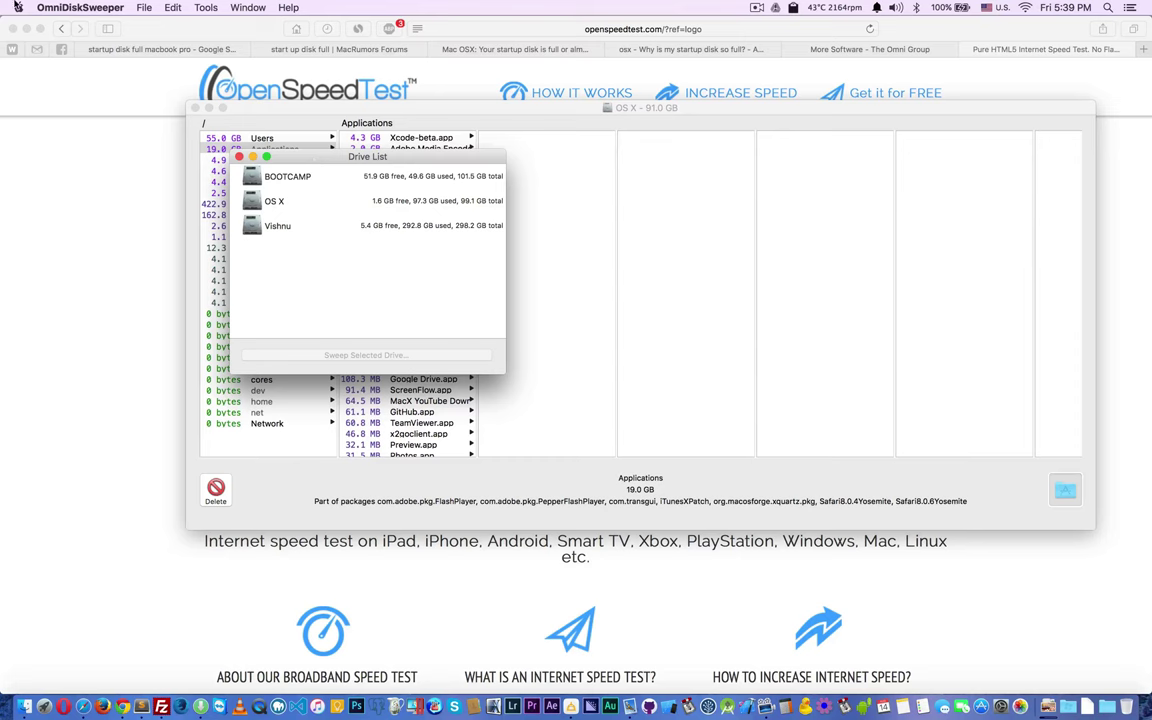
pyautogui.click(17, 7)
# - Open About This Mac's Storage view showing free space on OS X, Vishnu and BOOTCAMP
pyautogui.click(30, 31)
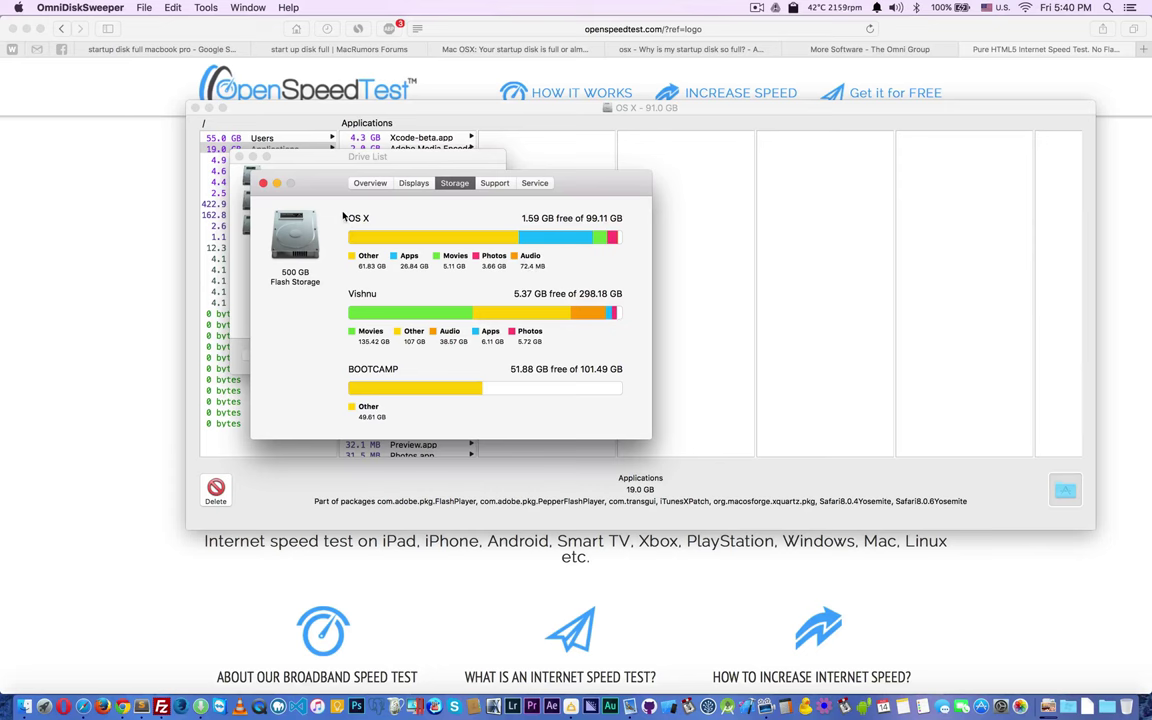
# - Close the storage summary, move the Drive List aside, and drill into Users then Vishnu
pyautogui.click(263, 184)
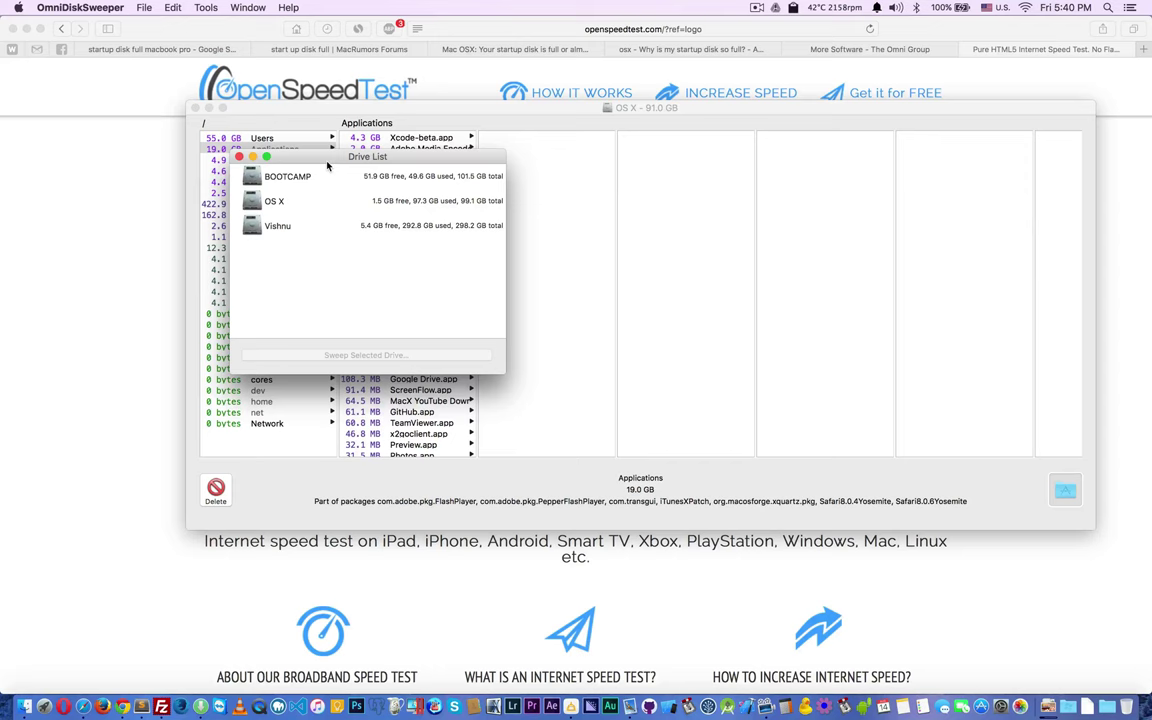
pyautogui.moveTo(327, 165); pyautogui.dragTo(346, 232)
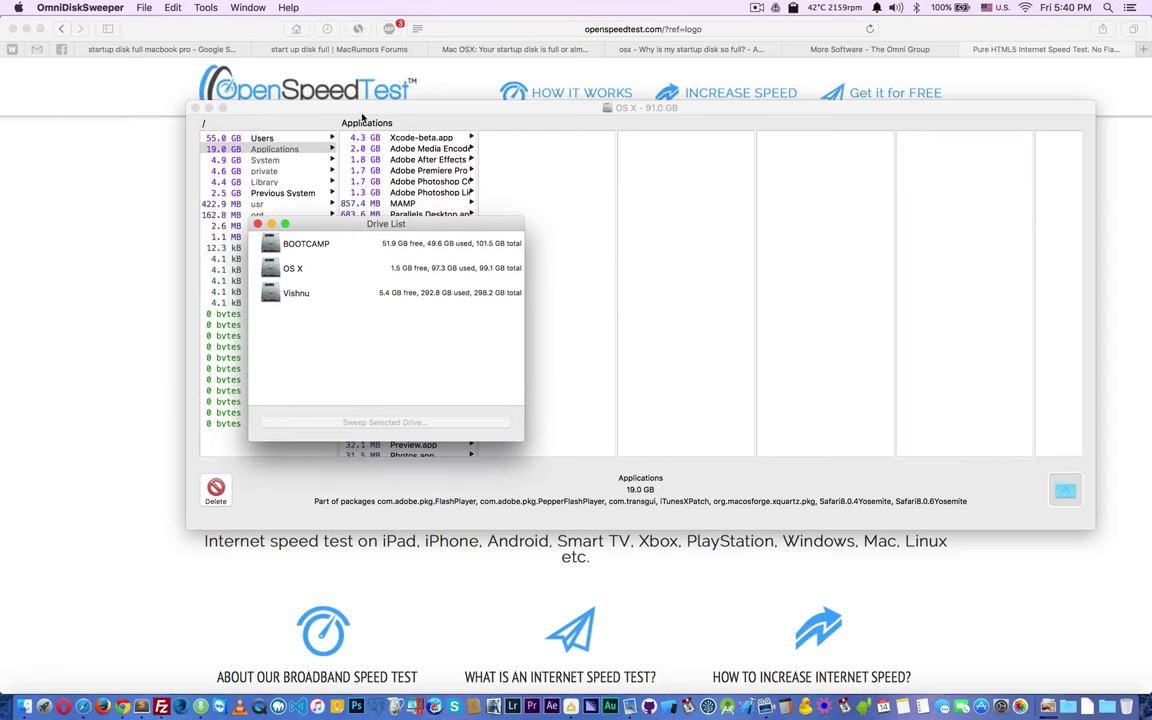
pyautogui.click(363, 118)
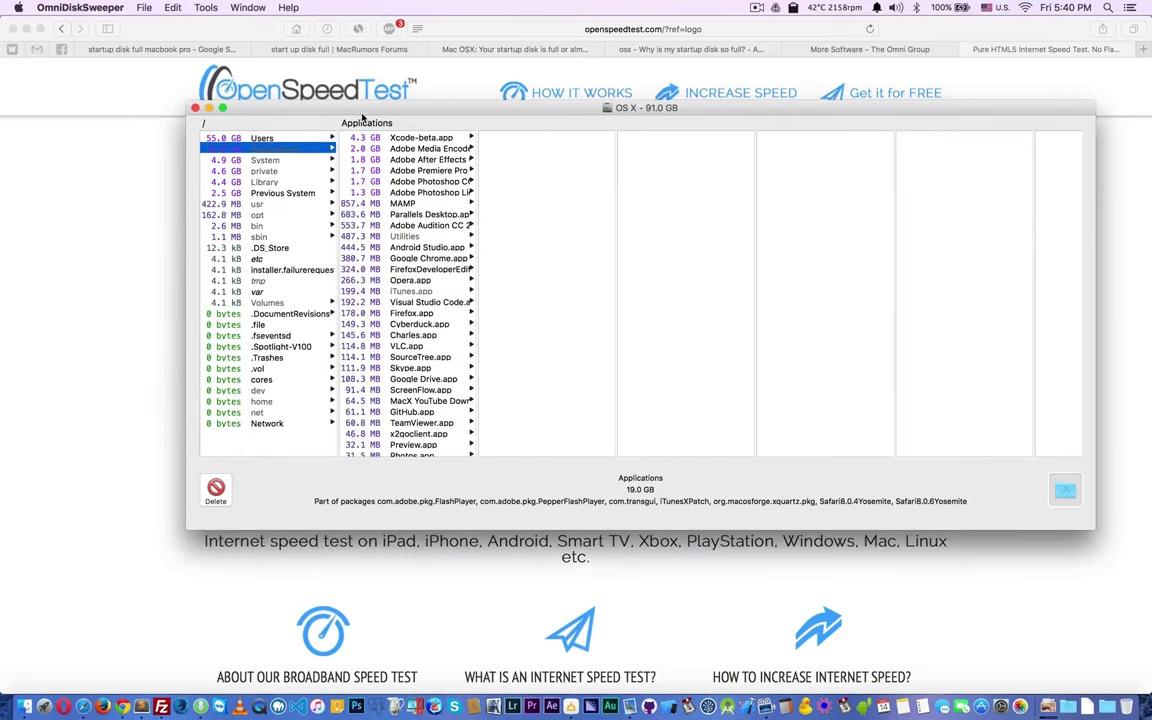
pyautogui.click(258, 138)
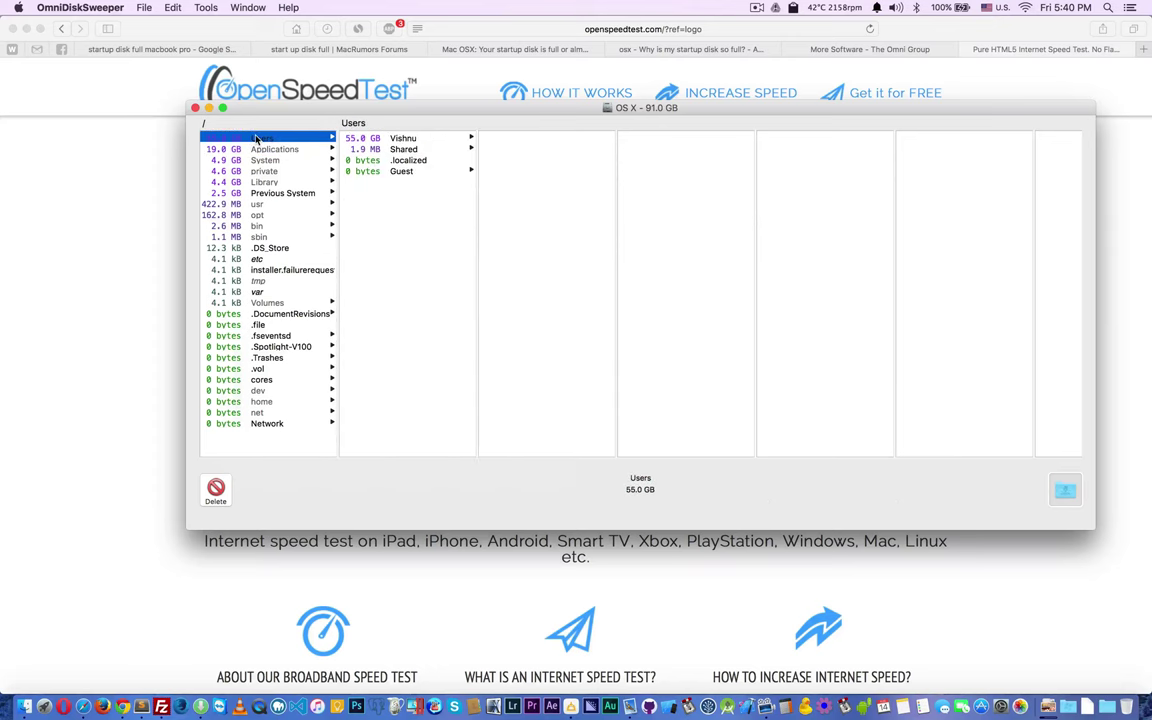
pyautogui.click(391, 138)
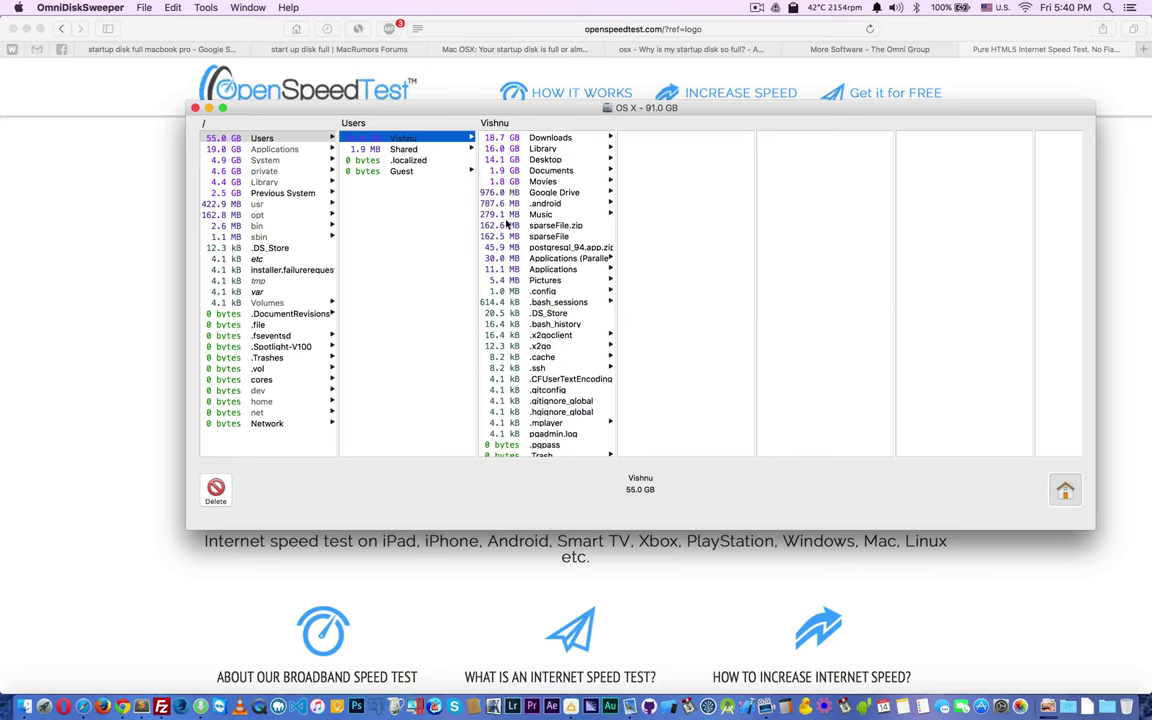
# - Check sizes of Downloads, Library, Desktop, Documents, Google Drive, sparseFile, Parallels, then root Applications
pyautogui.click(510, 139)
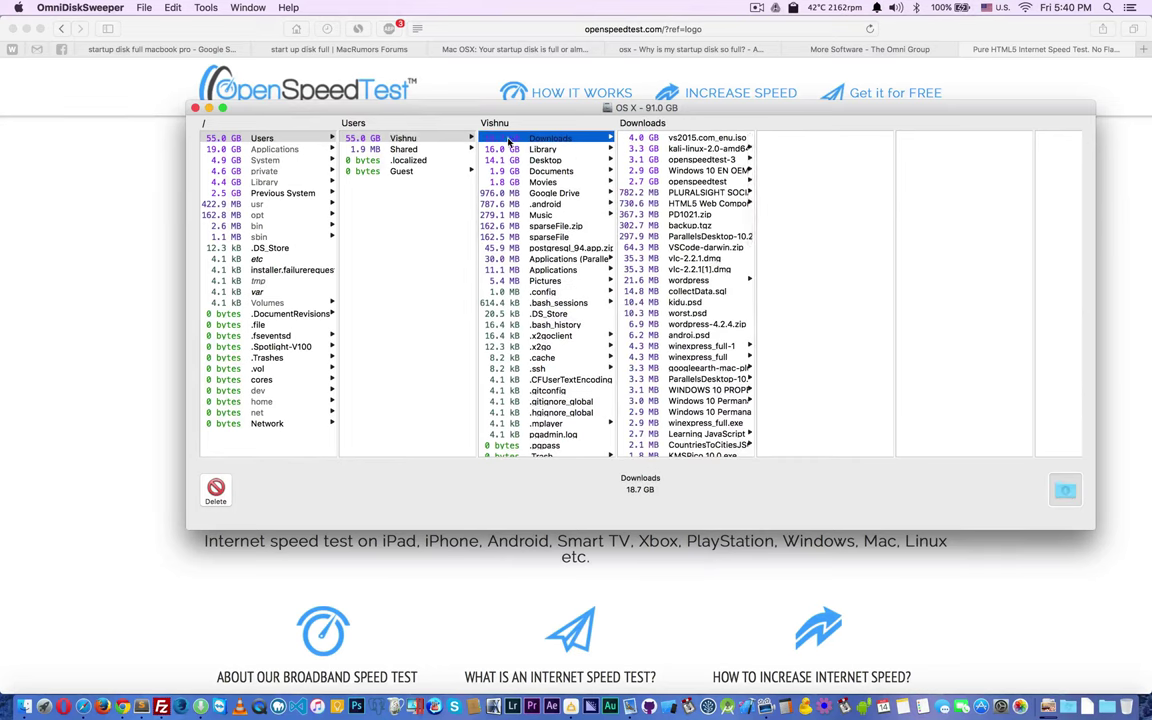
pyautogui.click(509, 150)
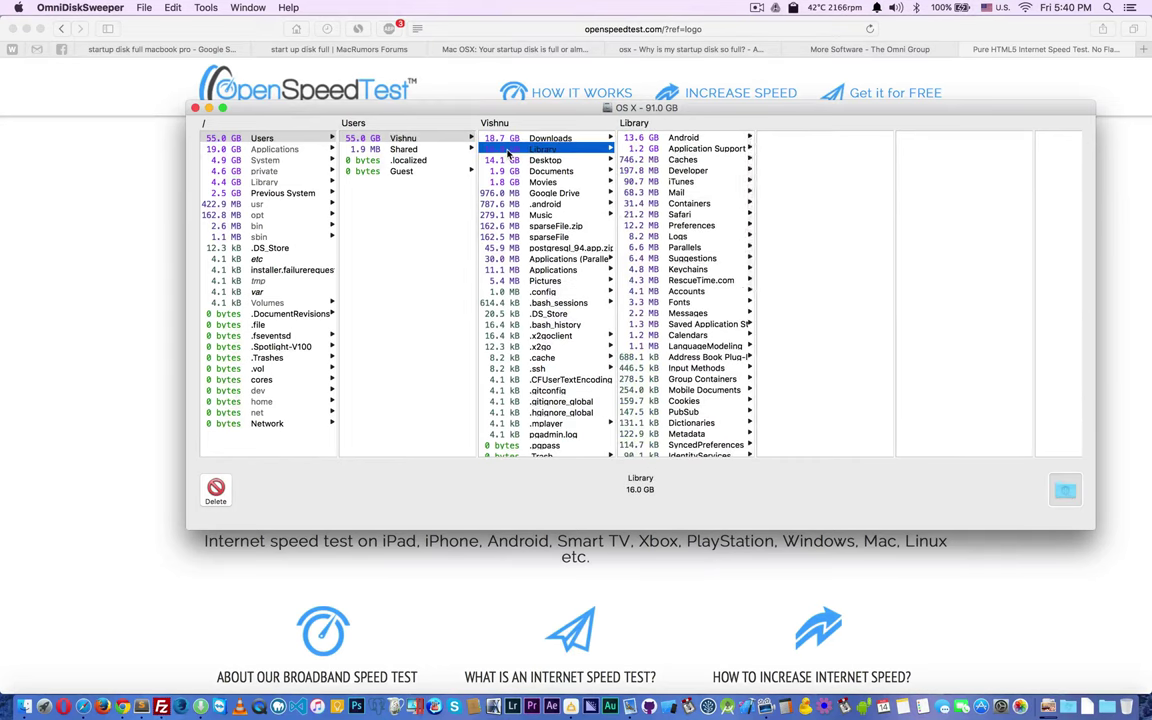
pyautogui.click(510, 160)
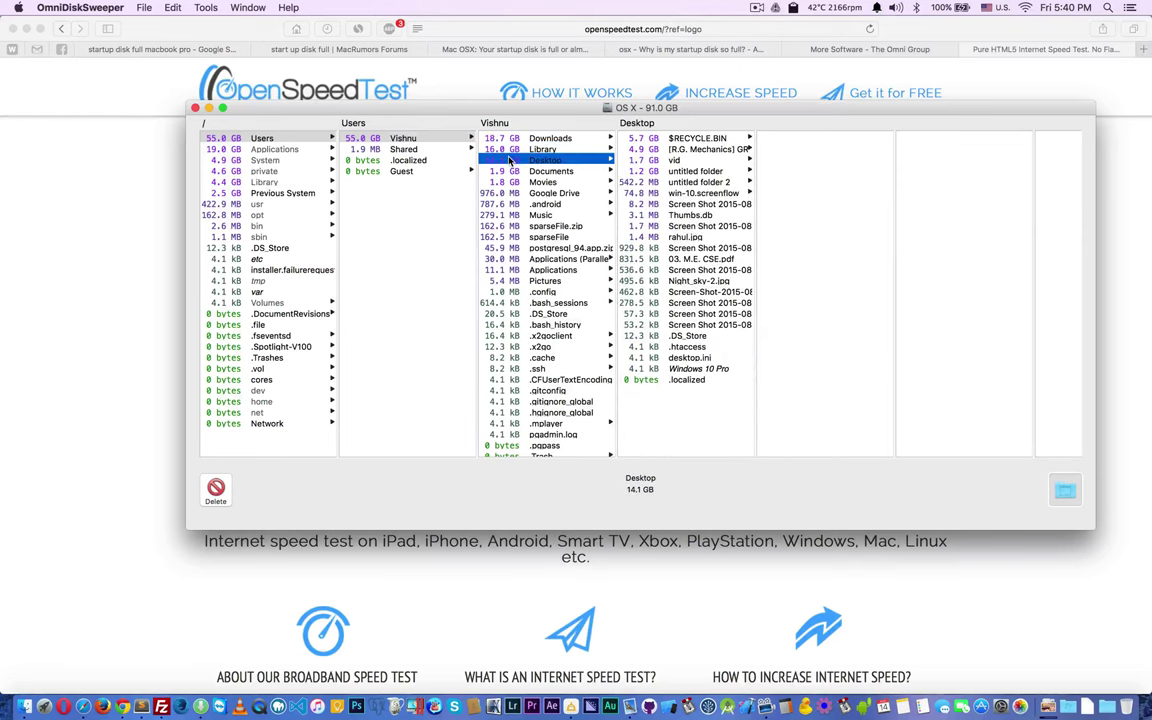
pyautogui.click(511, 170)
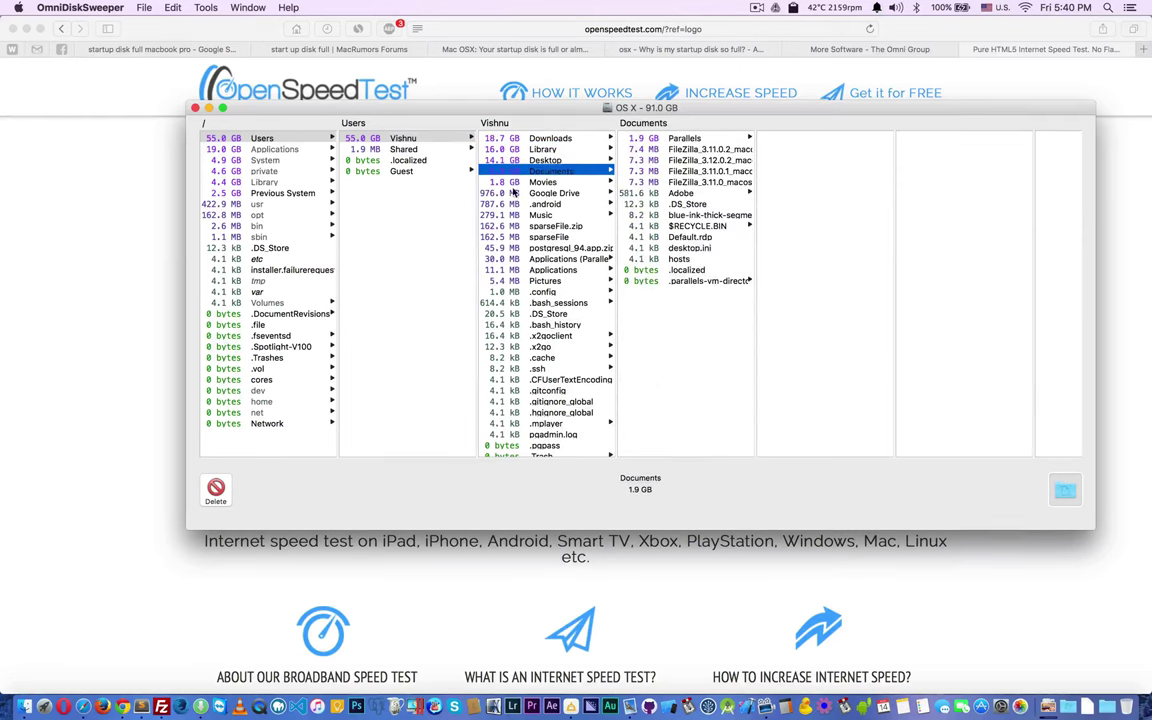
pyautogui.click(512, 193)
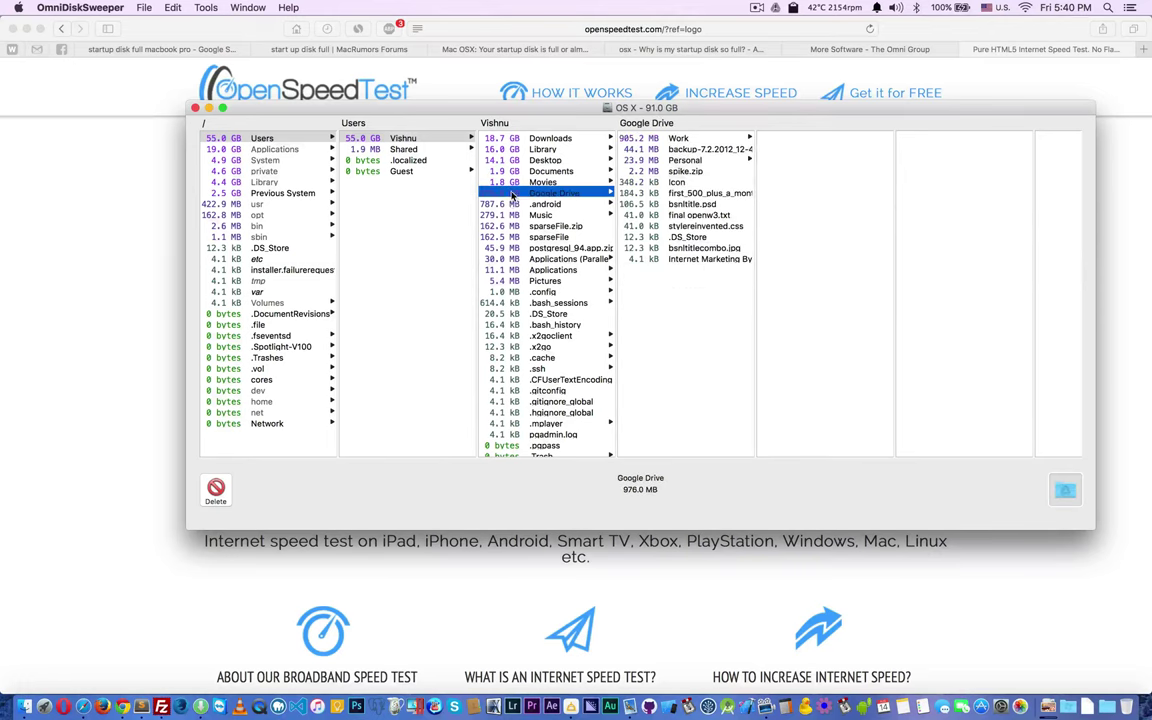
pyautogui.click(512, 237)
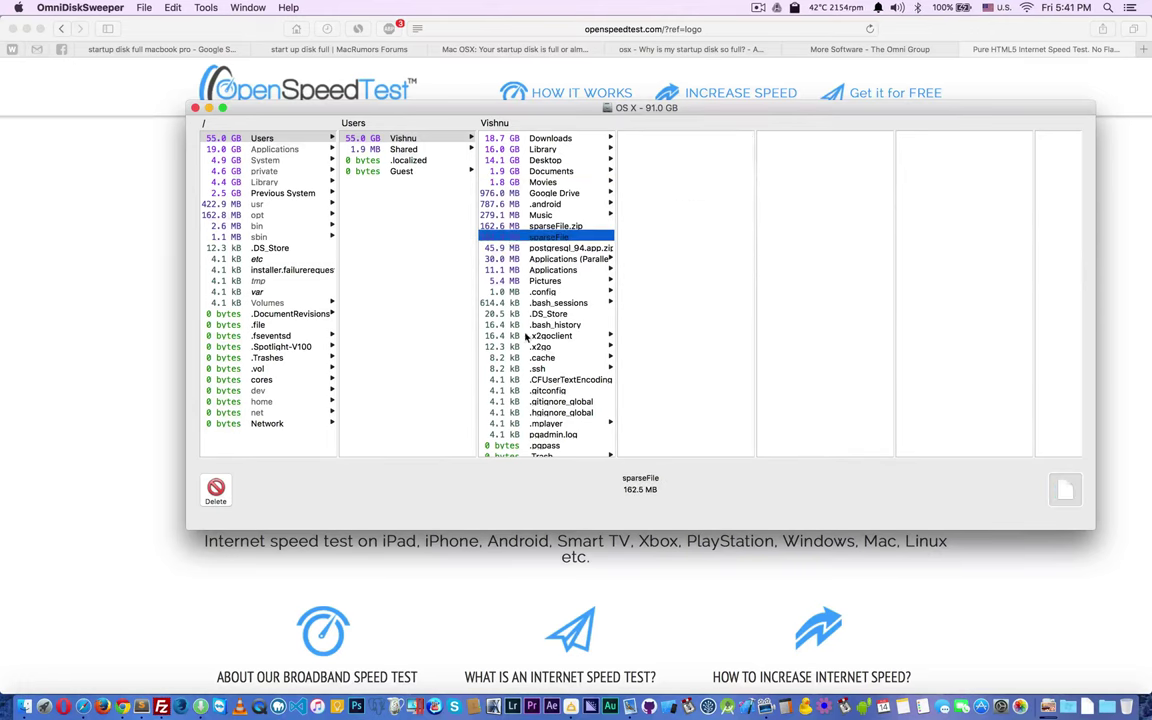
pyautogui.click(512, 259)
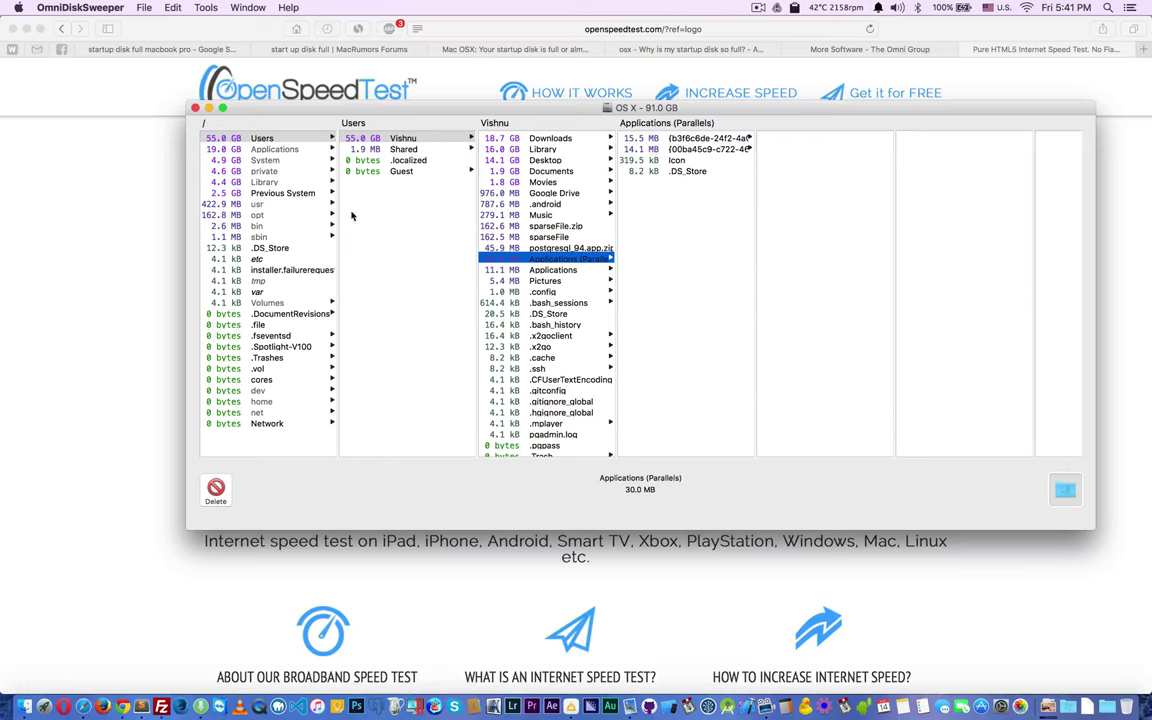
pyautogui.click(251, 148)
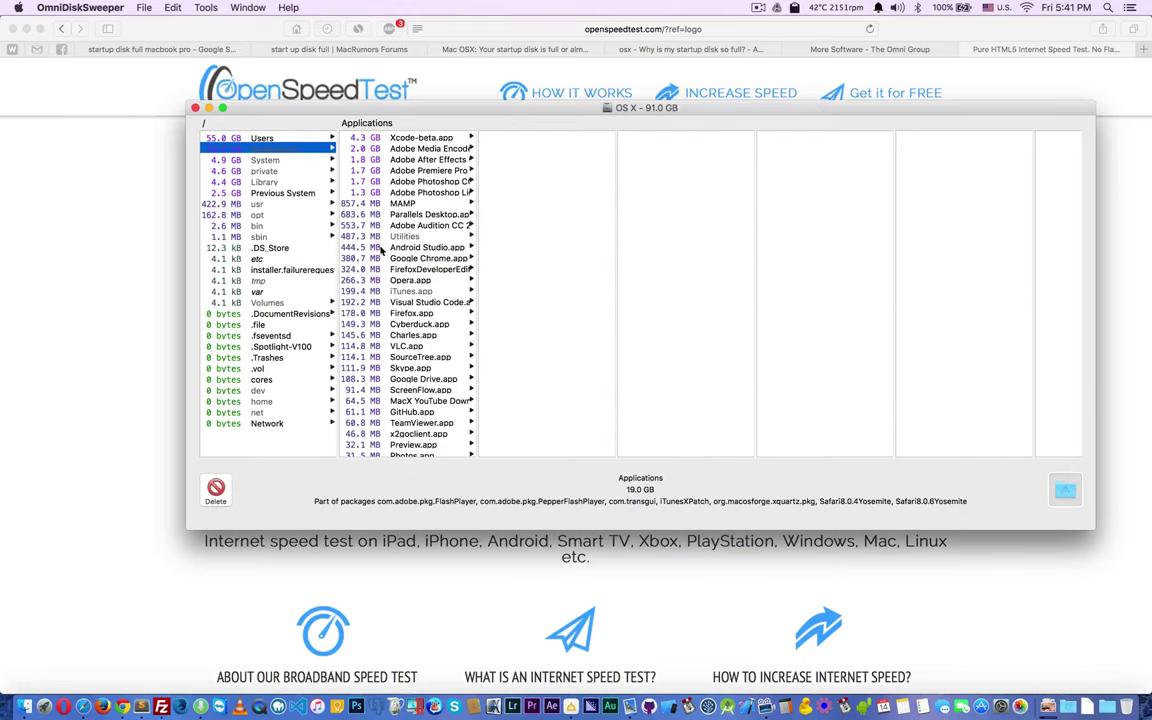
# - Drill into Xcode-beta.app and its Contents folder to see what takes space
pyautogui.scroll(-3, 375, 257)
pyautogui.scroll(-5, 375, 260)
pyautogui.scroll(8, 380, 250)
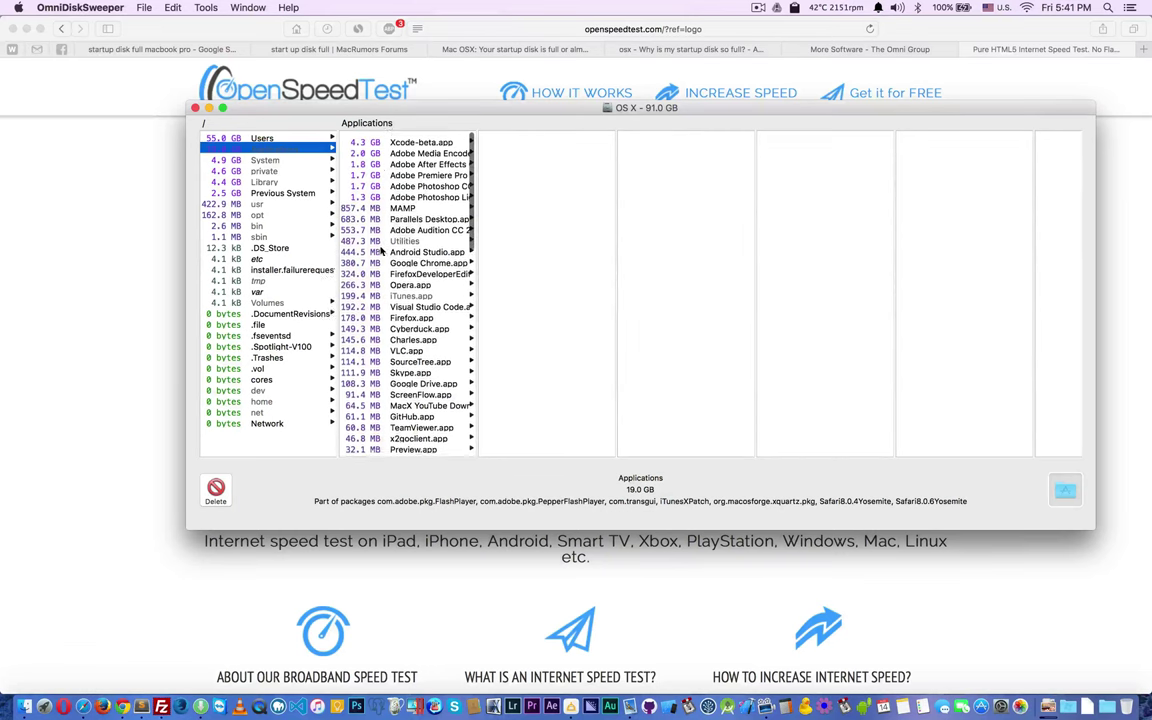
pyautogui.click(367, 139)
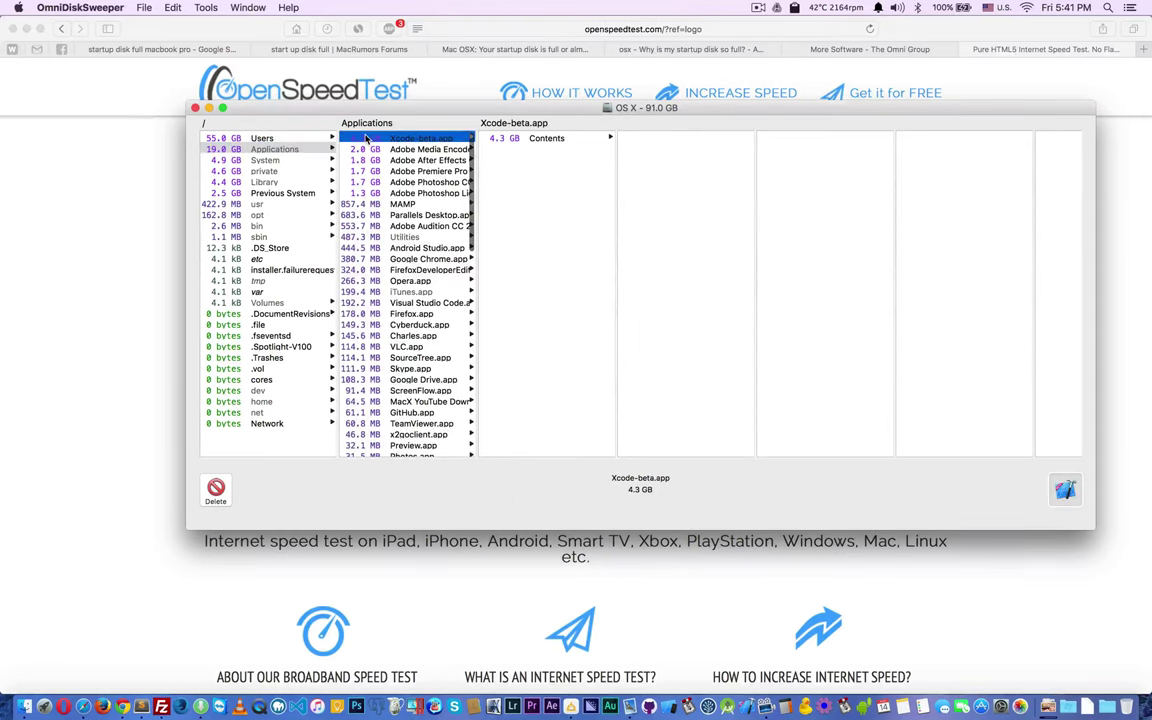
pyautogui.click(512, 142)
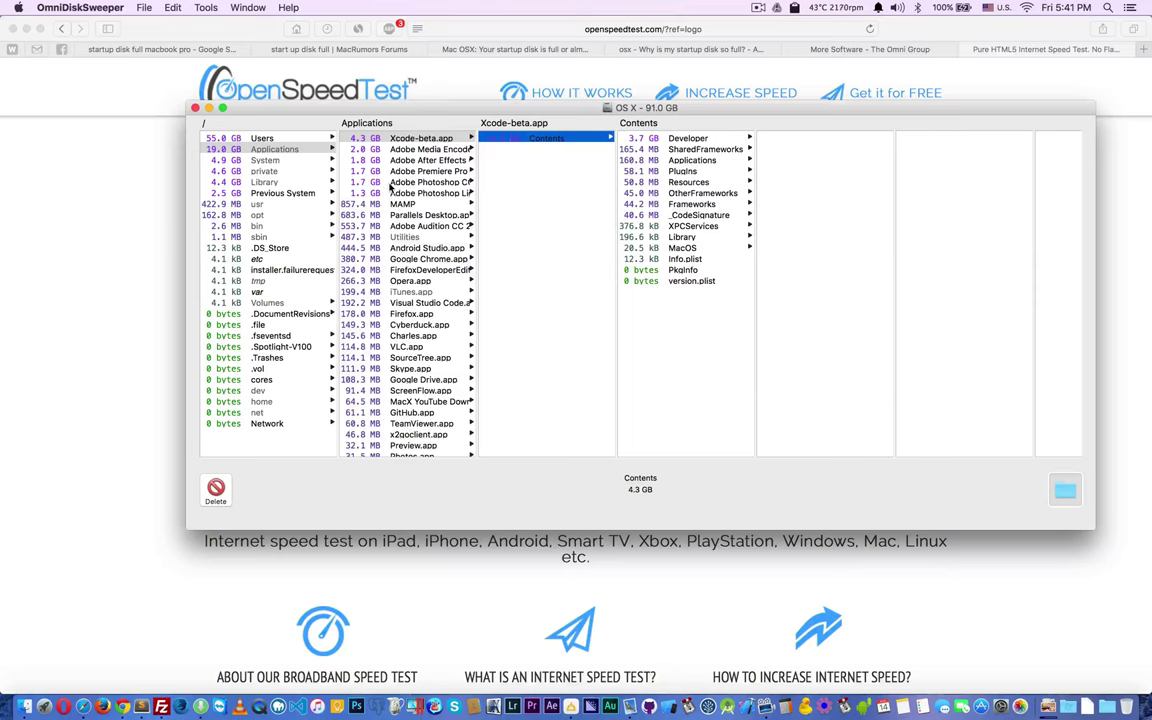
# - Inspect Previous System, Users, Shared and the home folder, then view the Omni Group page
pyautogui.click(260, 193)
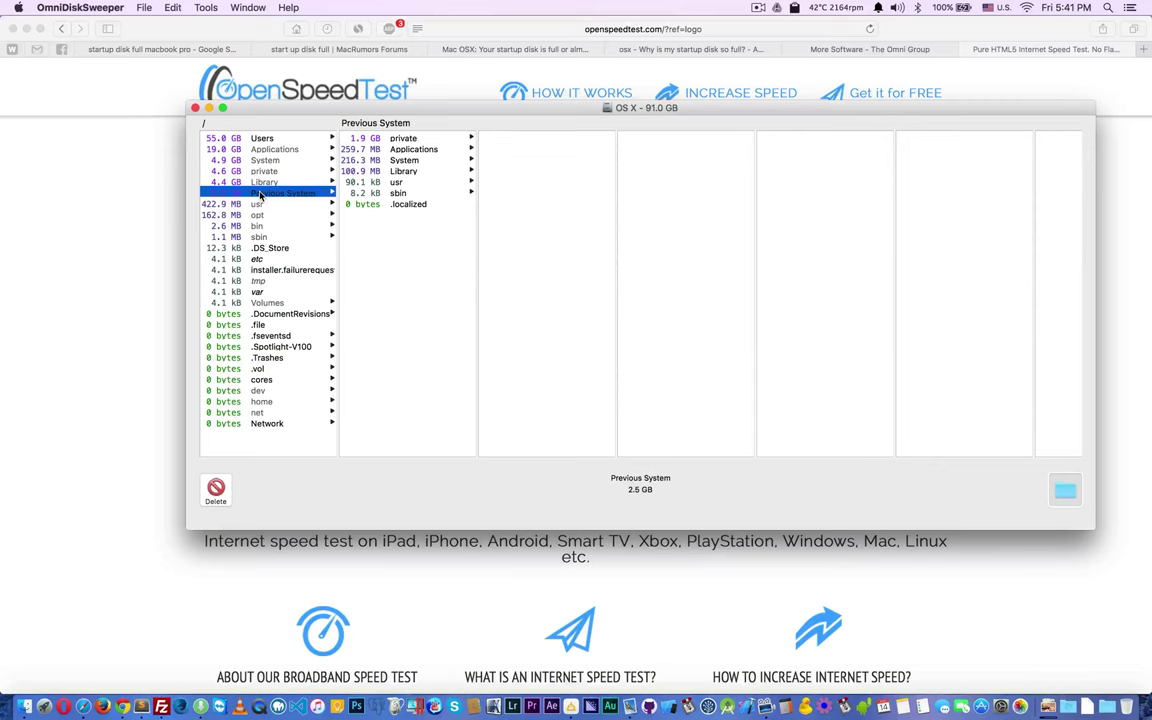
pyautogui.click(254, 140)
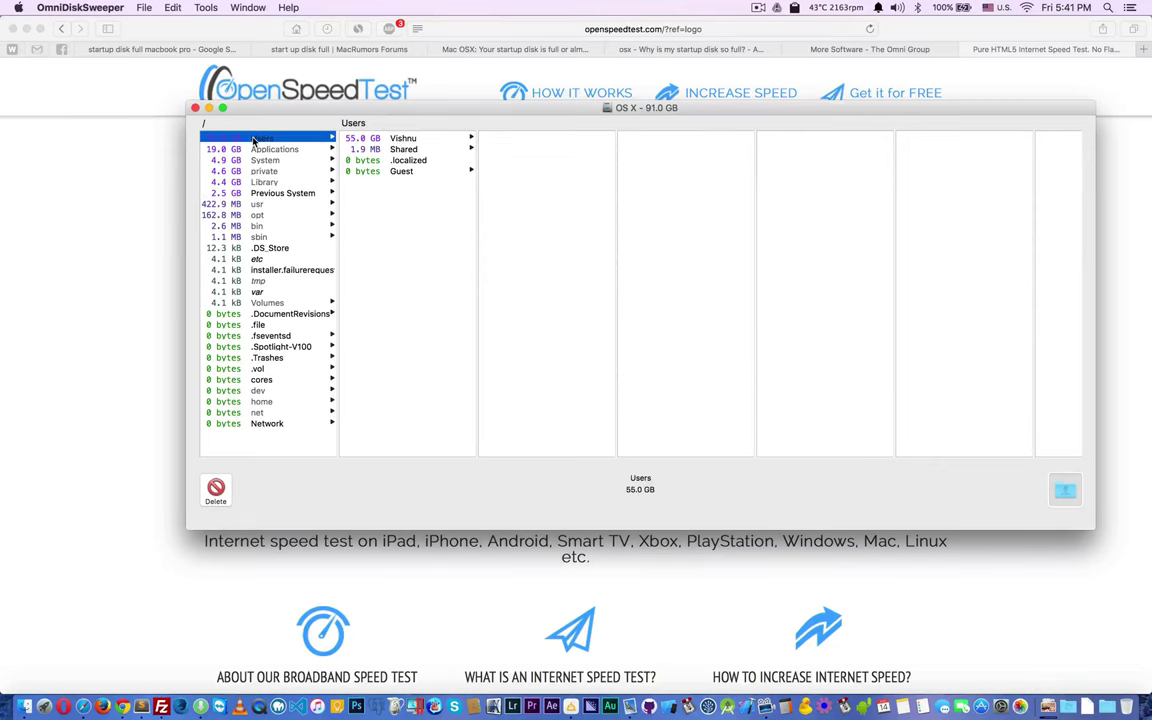
pyautogui.click(366, 147)
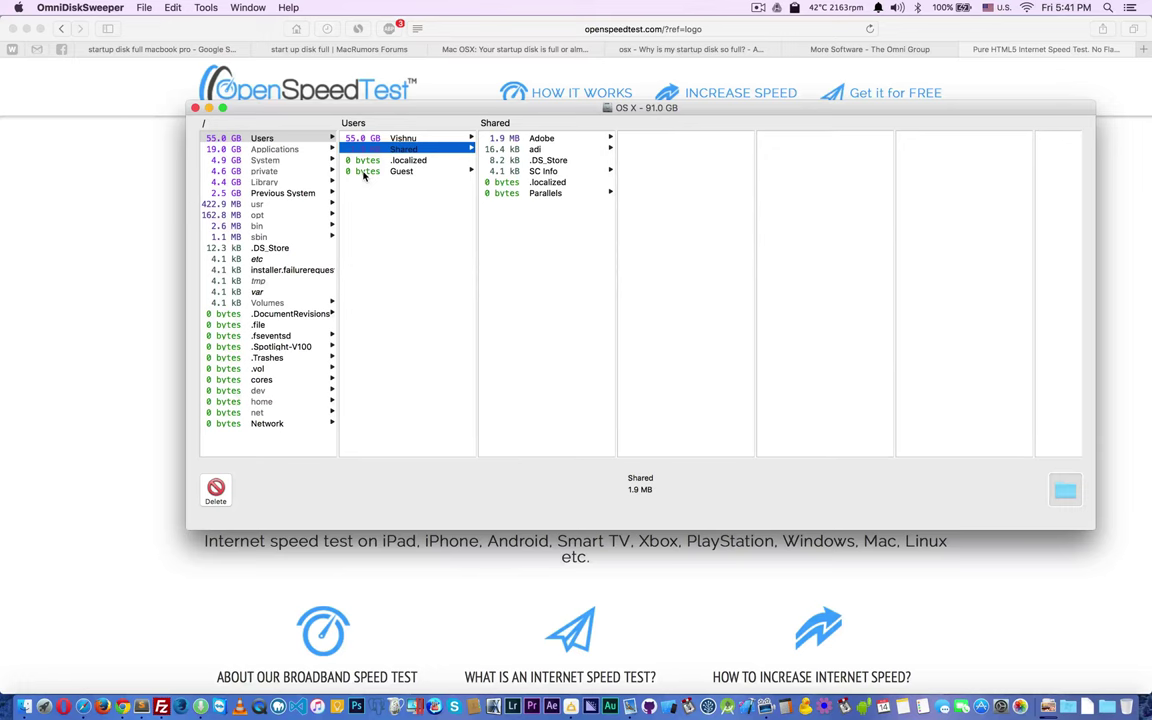
pyautogui.click(362, 140)
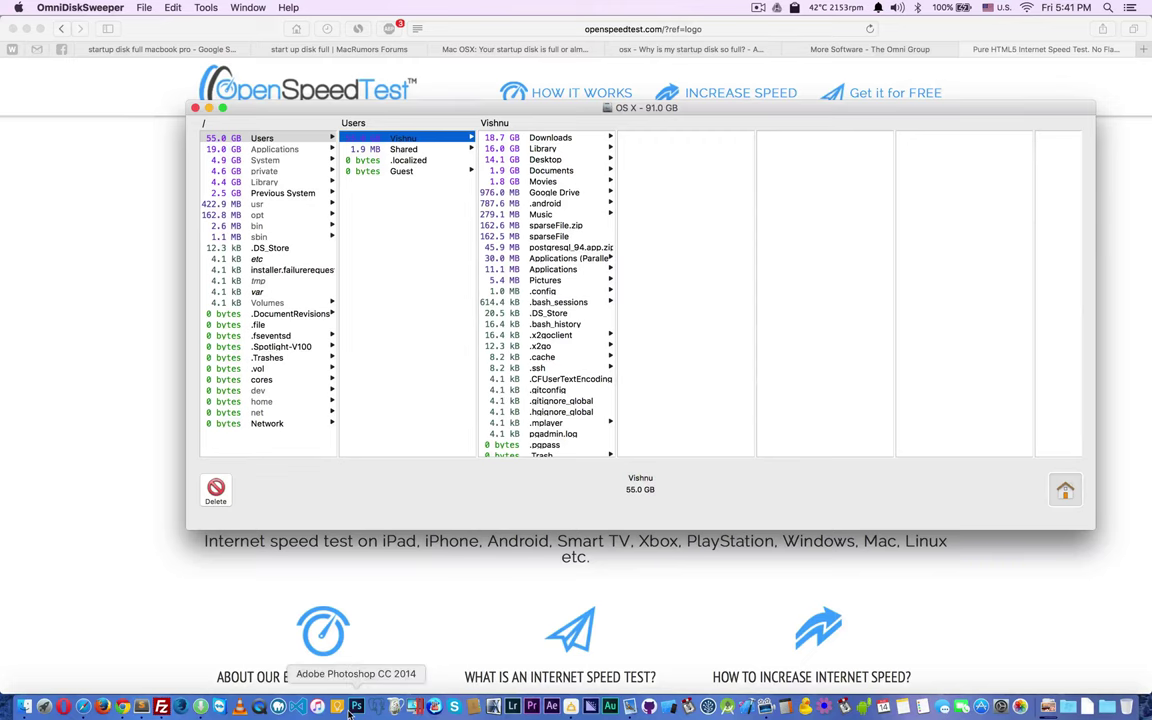
pyautogui.click(815, 49)
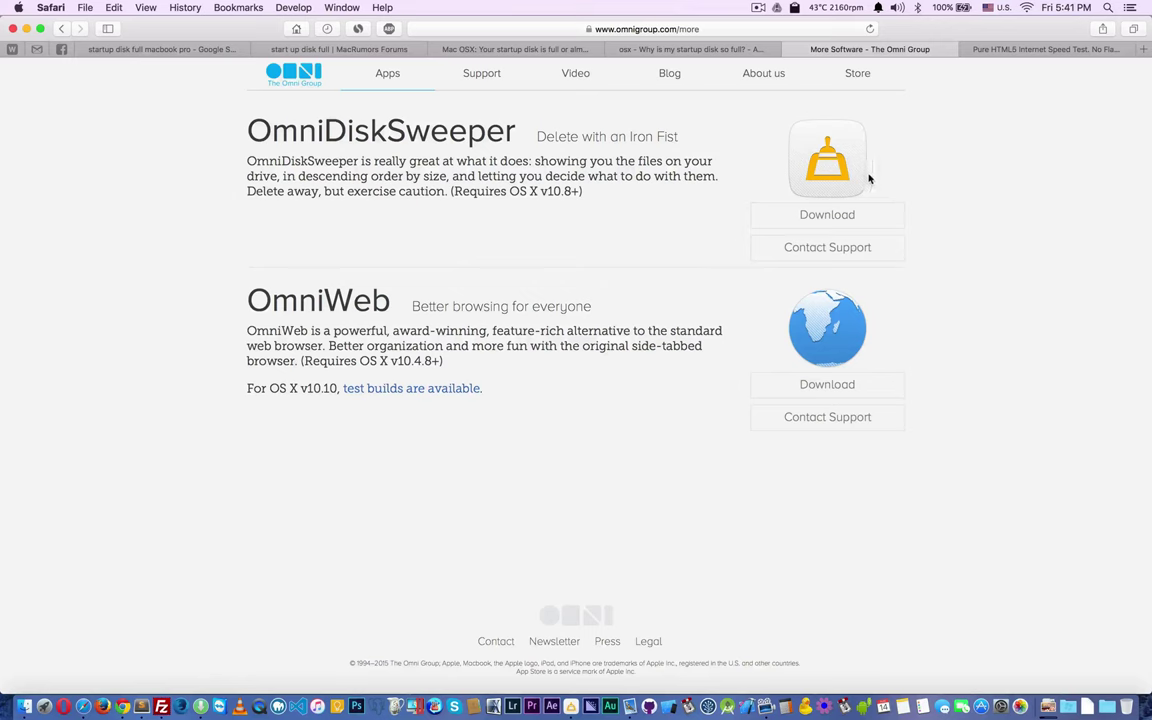
pyautogui.click(571, 707)
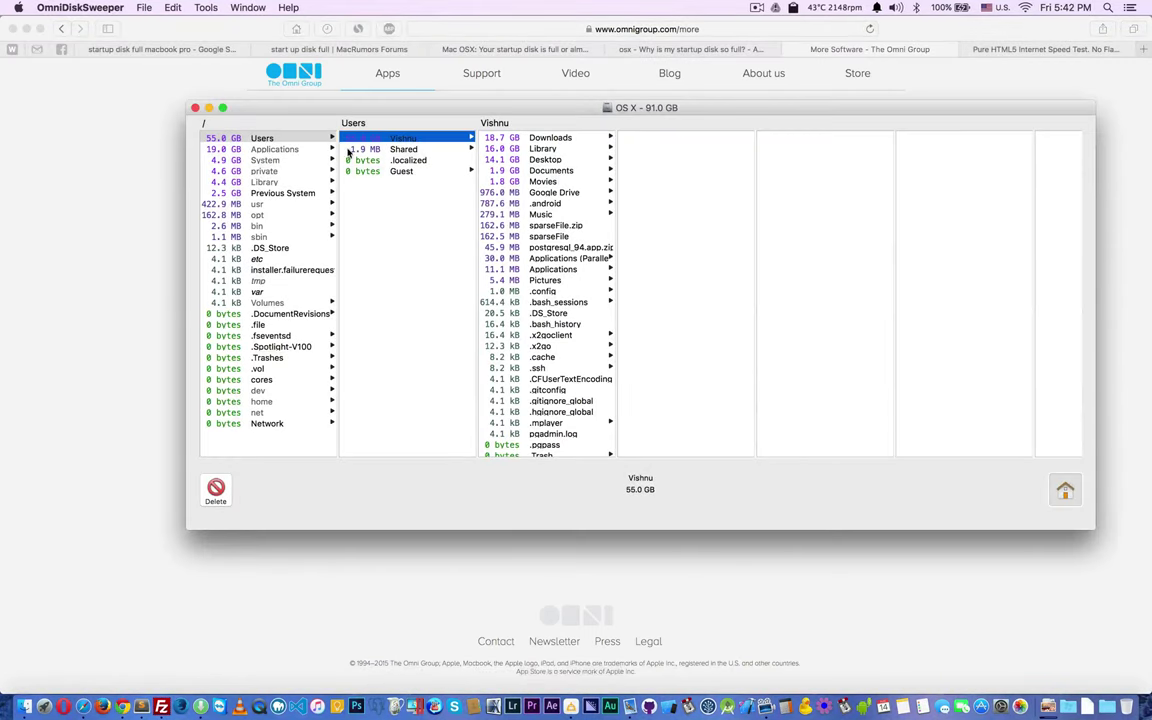
pyautogui.click(310, 96)
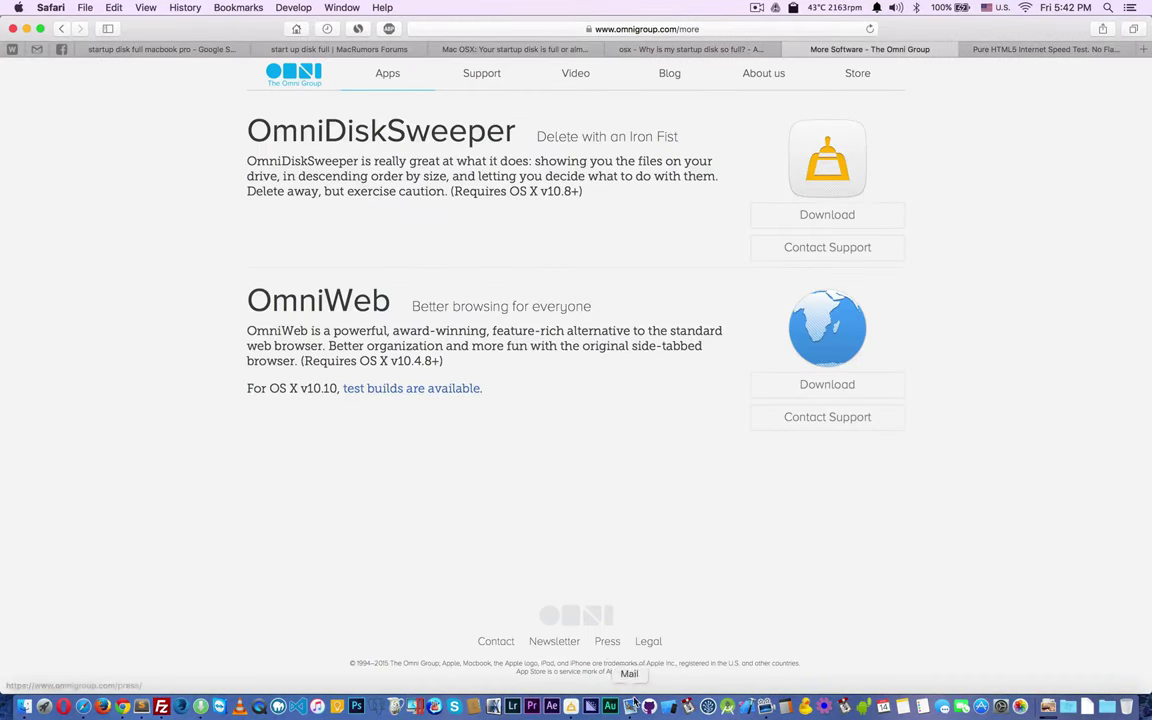
pyautogui.click(577, 707)
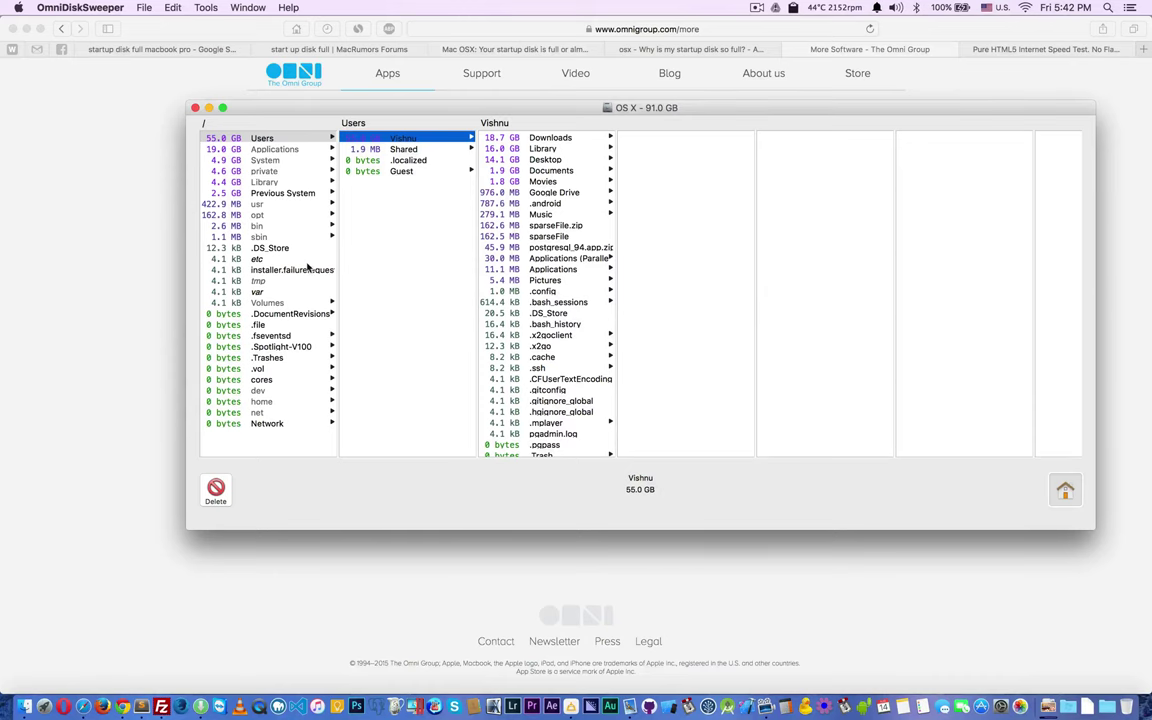
pyautogui.click(84, 219)
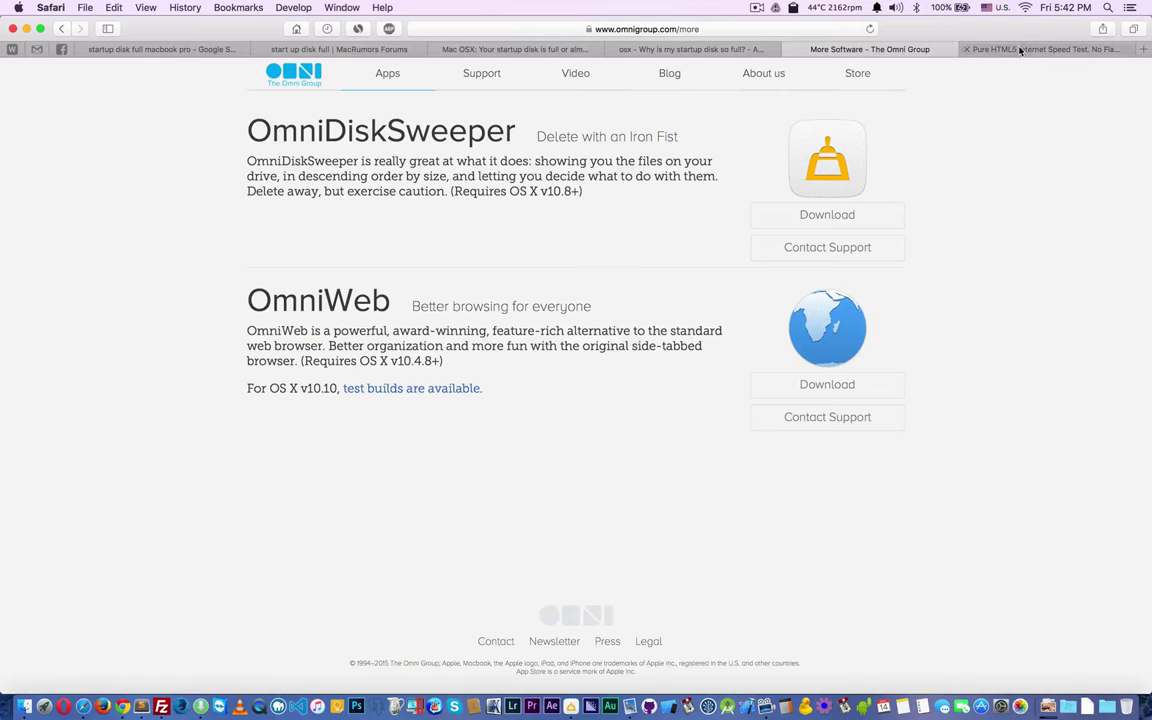
# - Switch Safari to the OpenSpeedTest broadband speed test tab
pyautogui.click(920, 46)
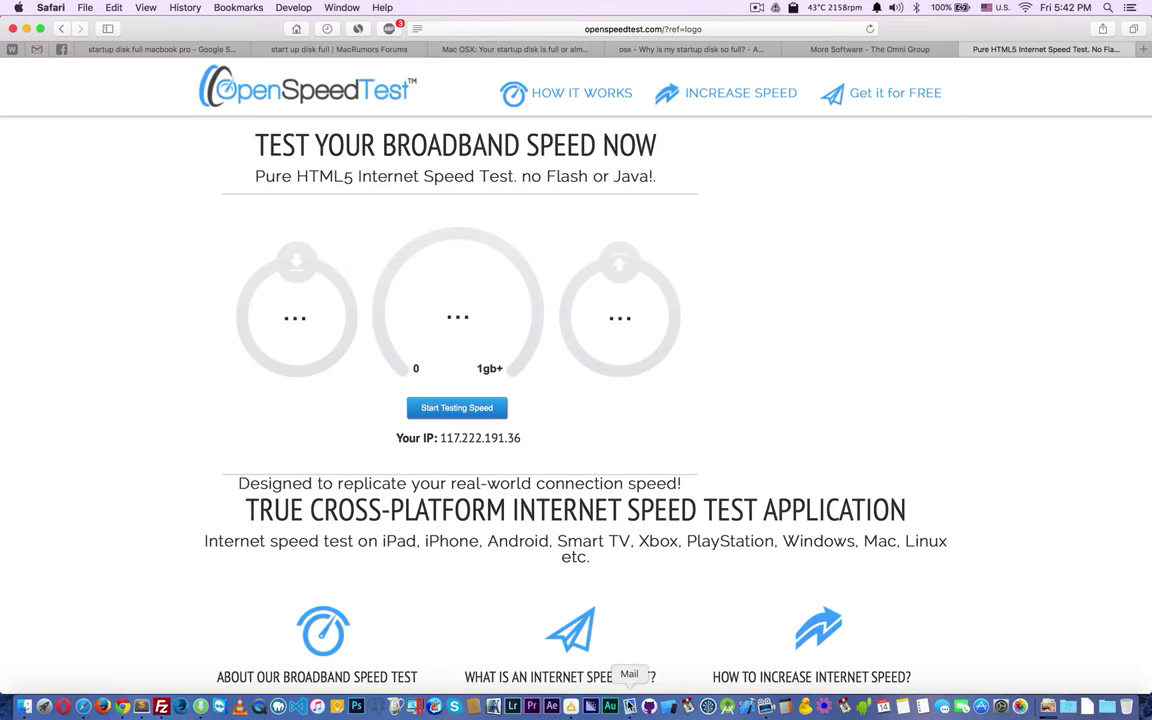
# - Activate ScreenFlow, check the Google Drive panel, and open ScreenFlow's Stop Record controls
pyautogui.click(765, 707)
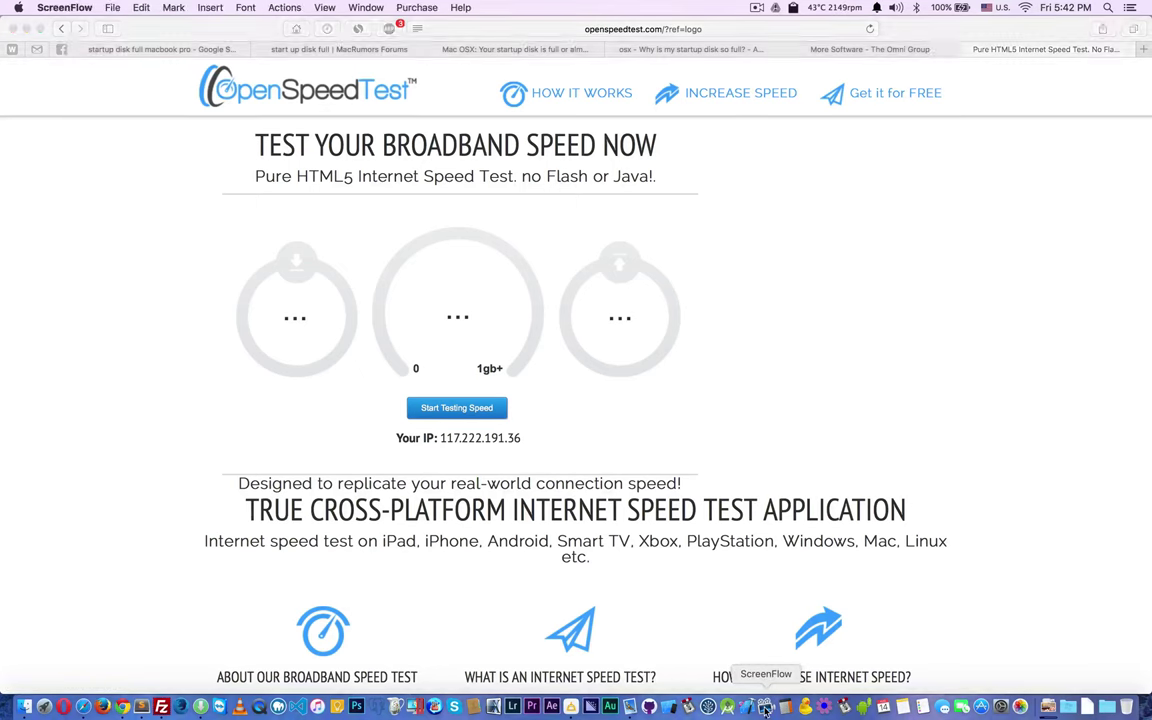
pyautogui.click(774, 7)
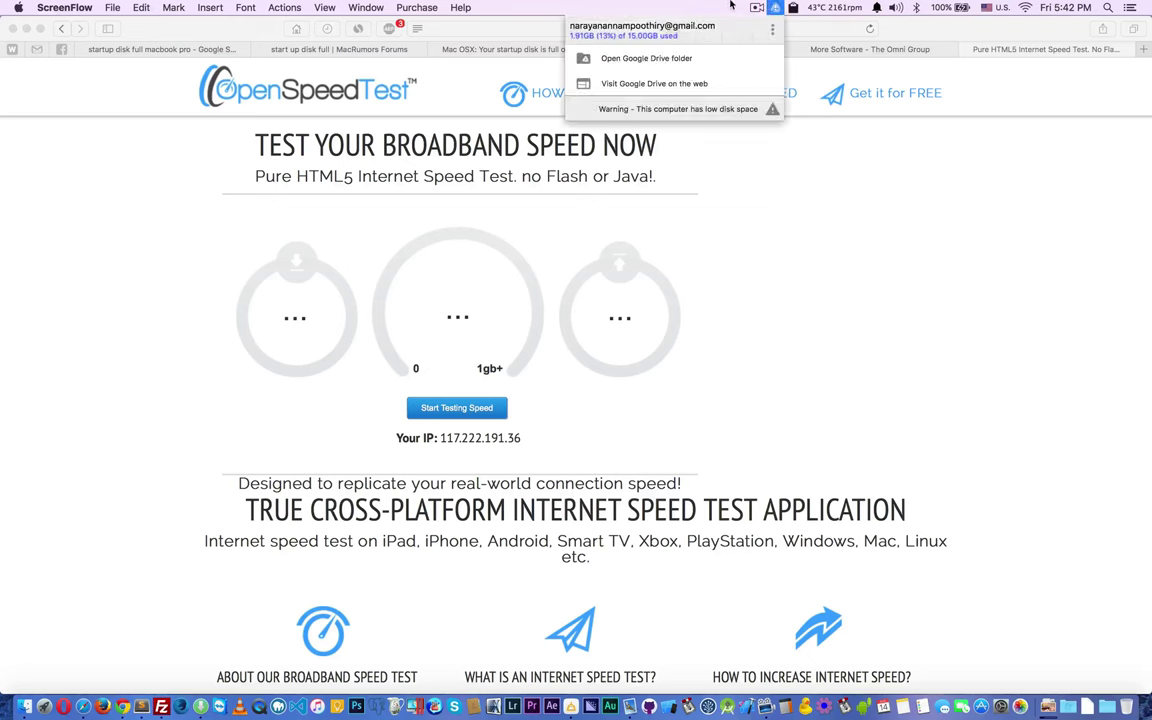
pyautogui.click(731, 6)
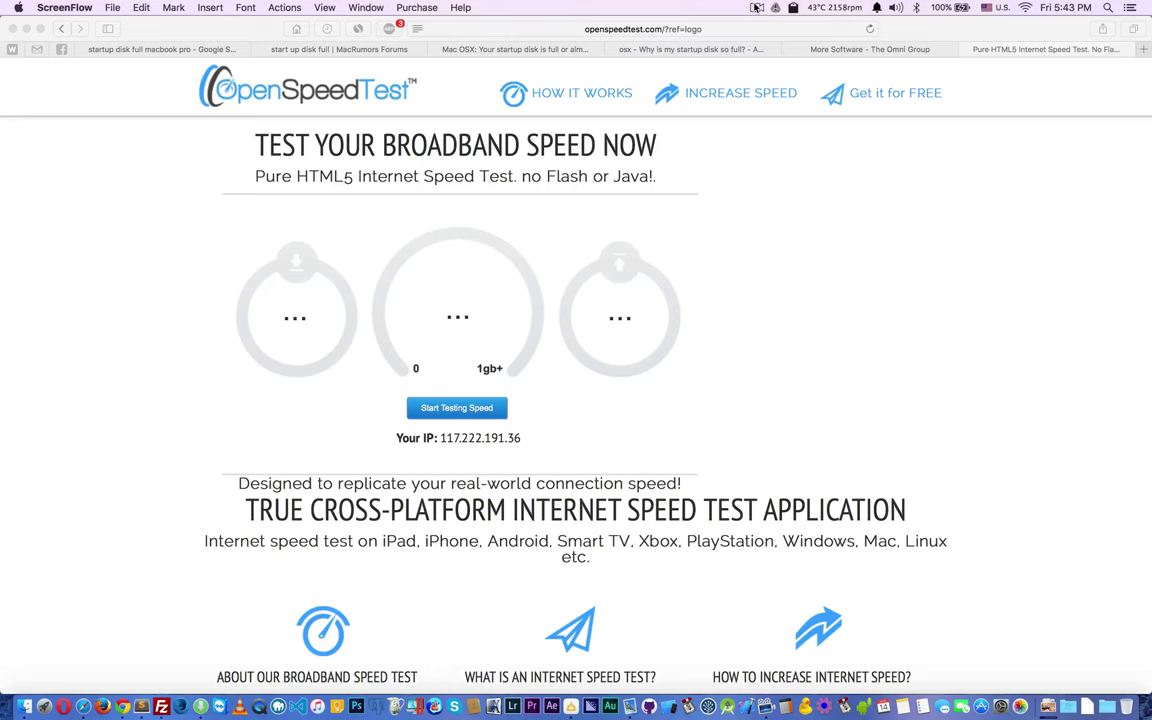
pyautogui.click(756, 7)
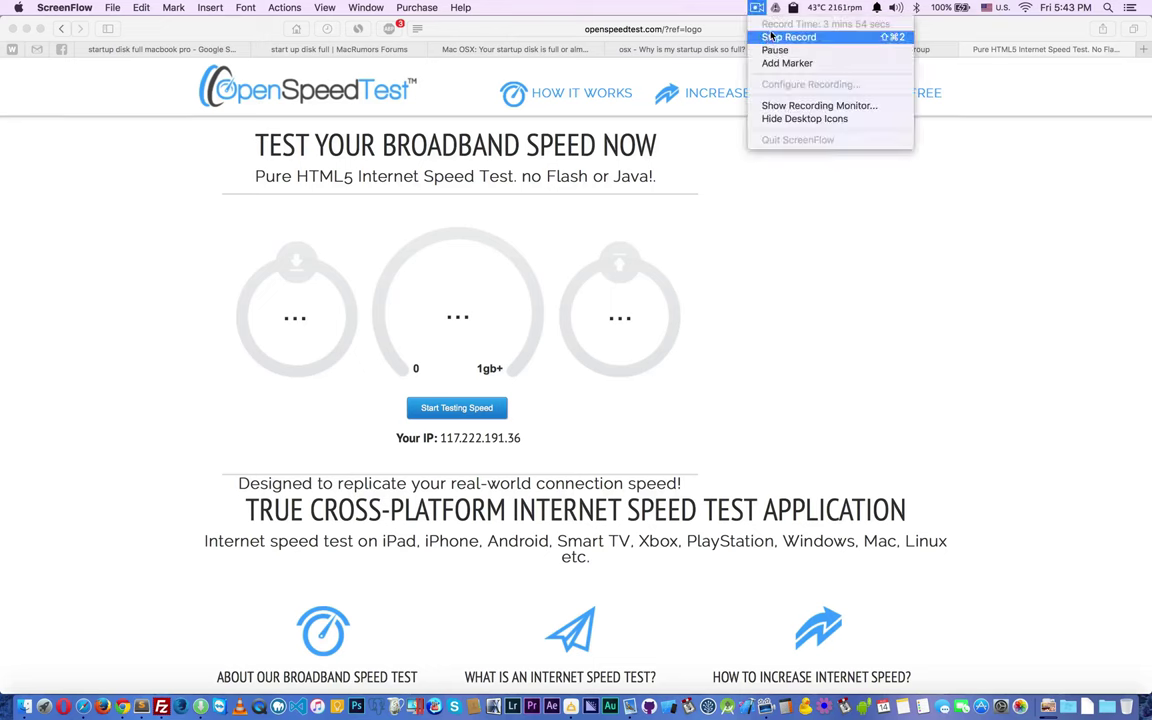